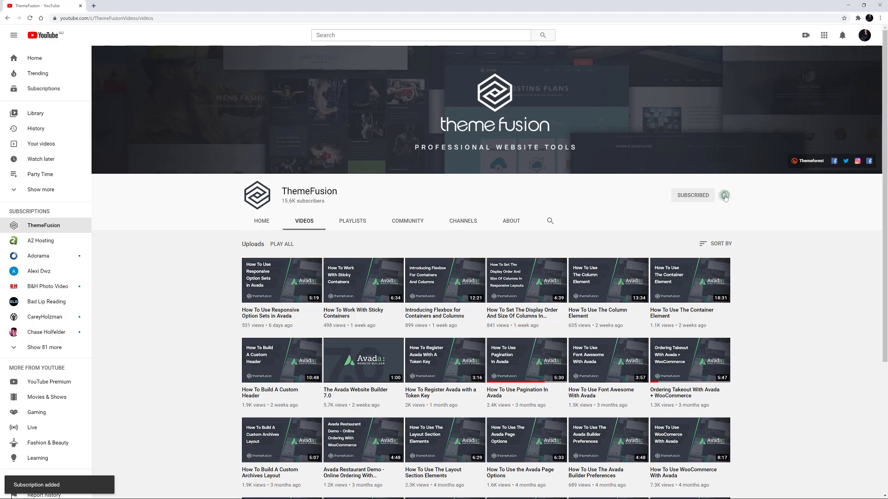
# Set the notification preference for the subscribed ThemeFusion channel
pyautogui.click(724, 196)
pyautogui.click(729, 212)
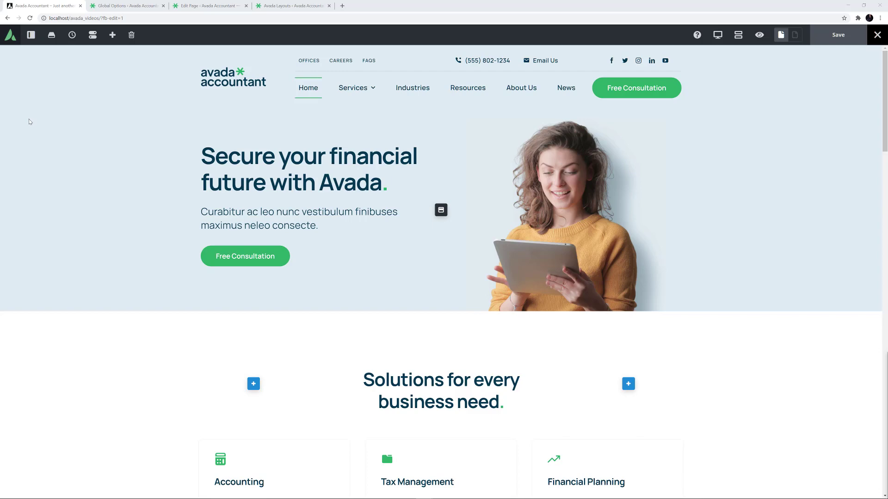
# Open the live builder's sidebar and look through its Page Options, Element Options and Global Options
pyautogui.click(34, 36)
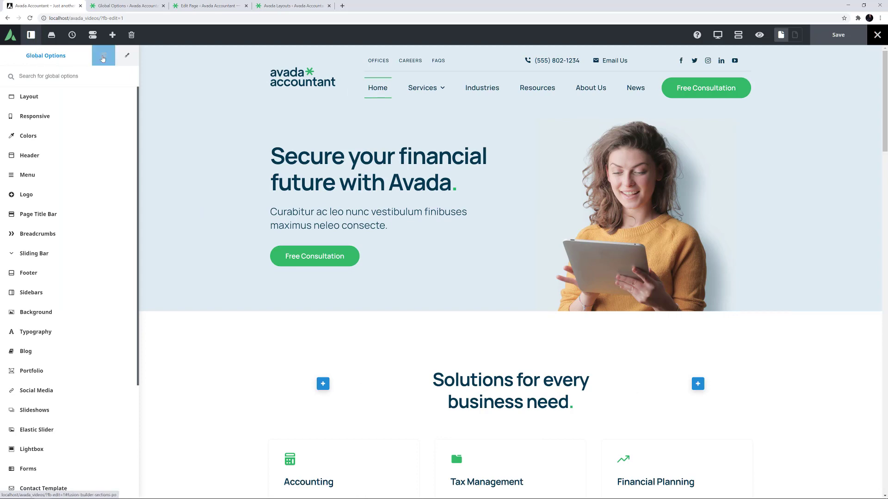
pyautogui.click(103, 56)
pyautogui.click(127, 56)
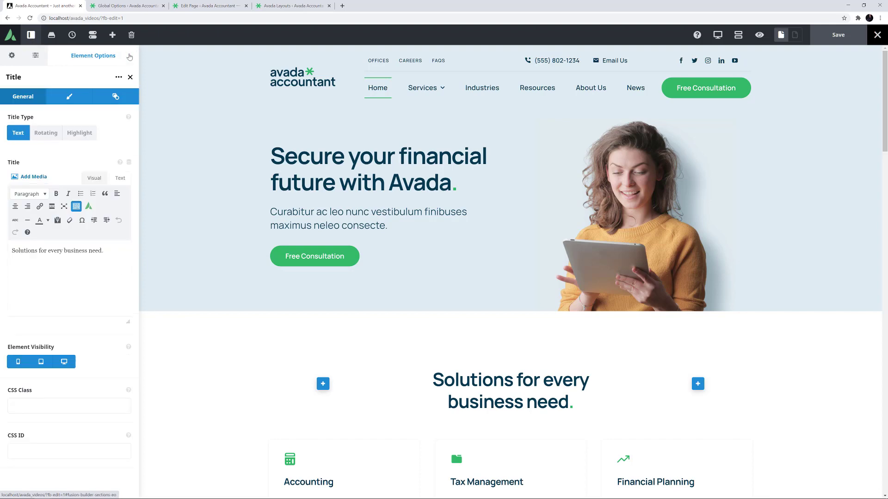
pyautogui.click(15, 56)
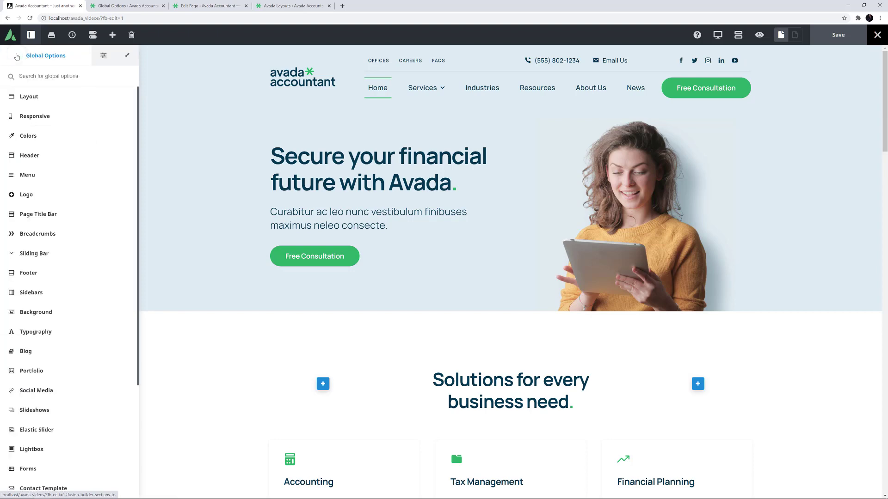
# Compare the live Global Options and Page Options with their back-end versions, and open the live Element Options
pyautogui.click(115, 6)
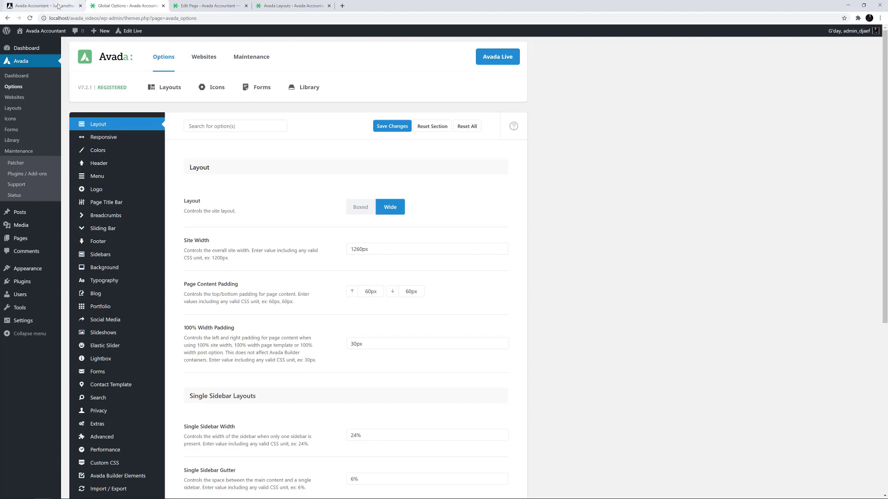
pyautogui.click(59, 6)
pyautogui.click(103, 56)
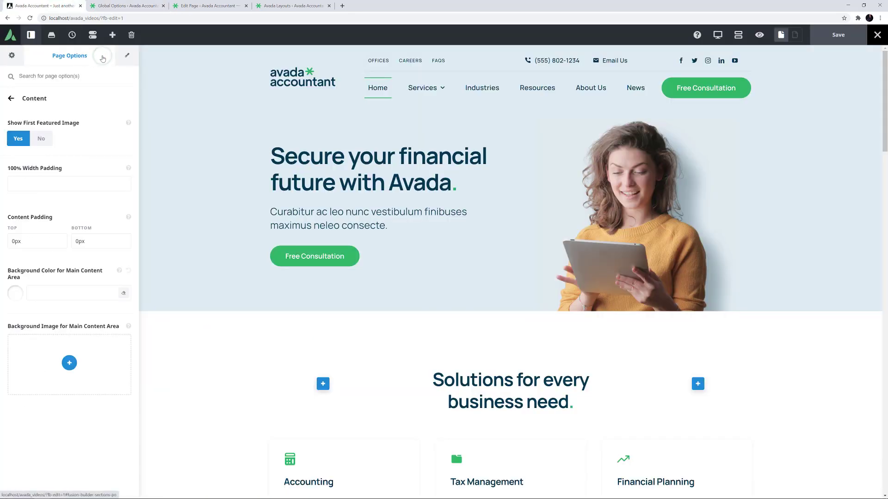
pyautogui.click(203, 7)
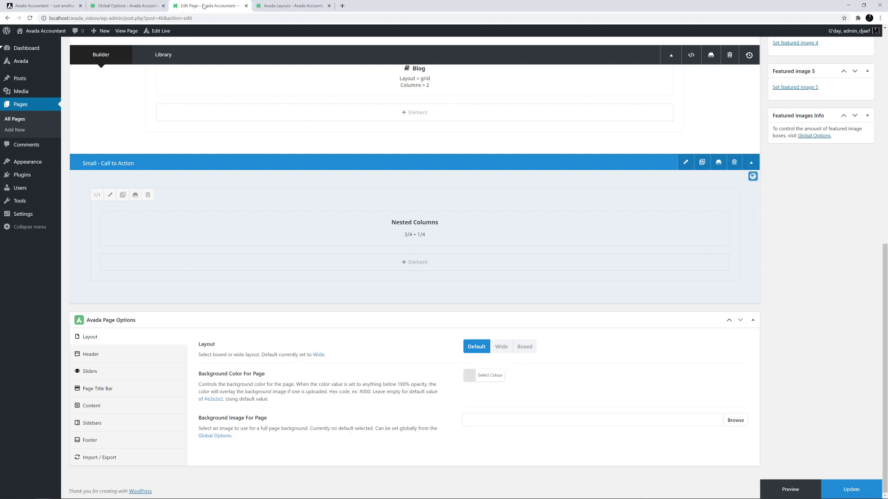
pyautogui.click(44, 5)
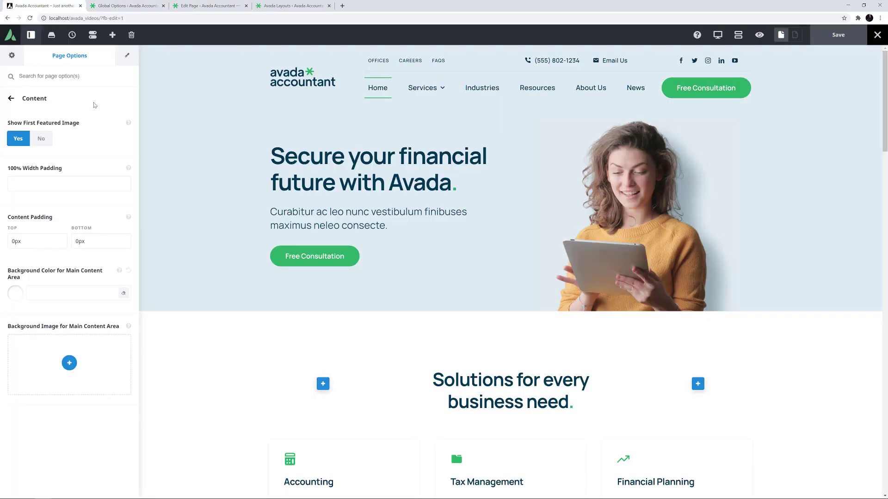
pyautogui.click(126, 58)
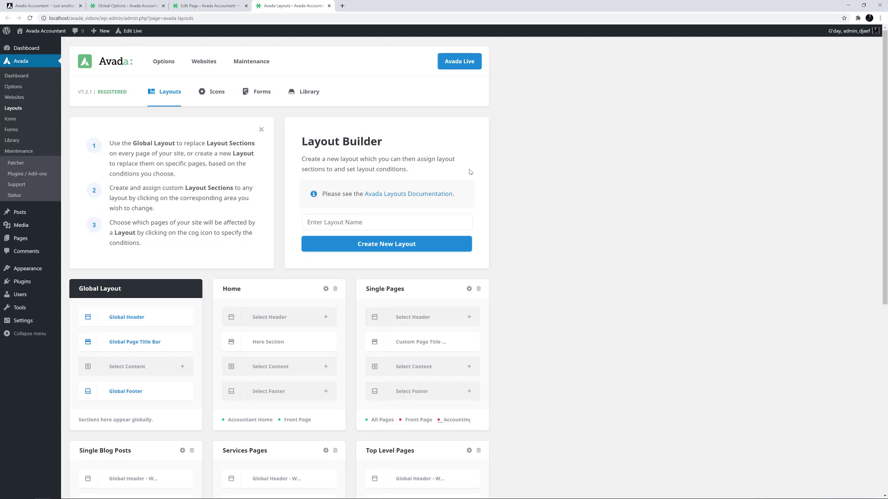
# Examine the Header, Page Title Bar and Footer sections of the Global Options in the live builder
pyautogui.click(42, 7)
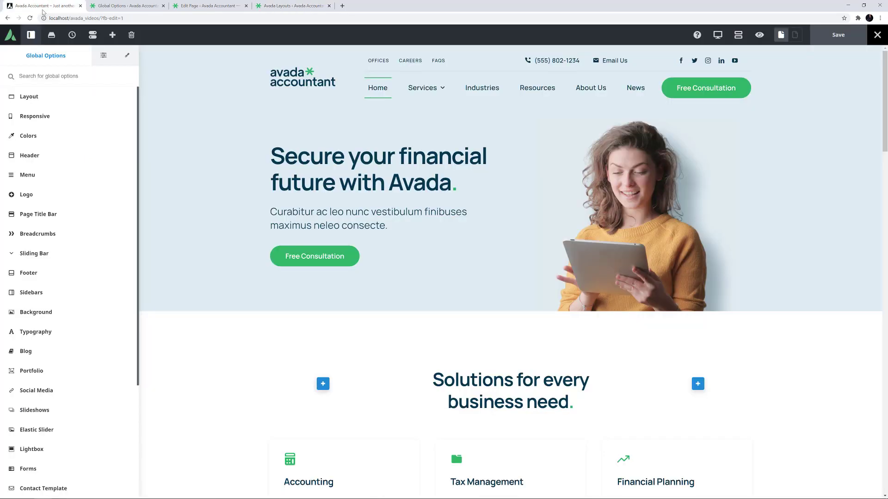
pyautogui.click(41, 156)
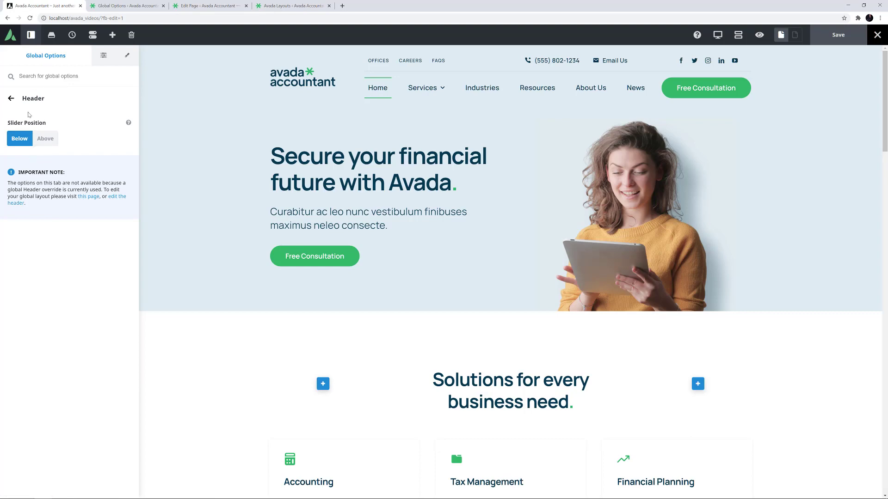
pyautogui.click(13, 99)
pyautogui.click(30, 158)
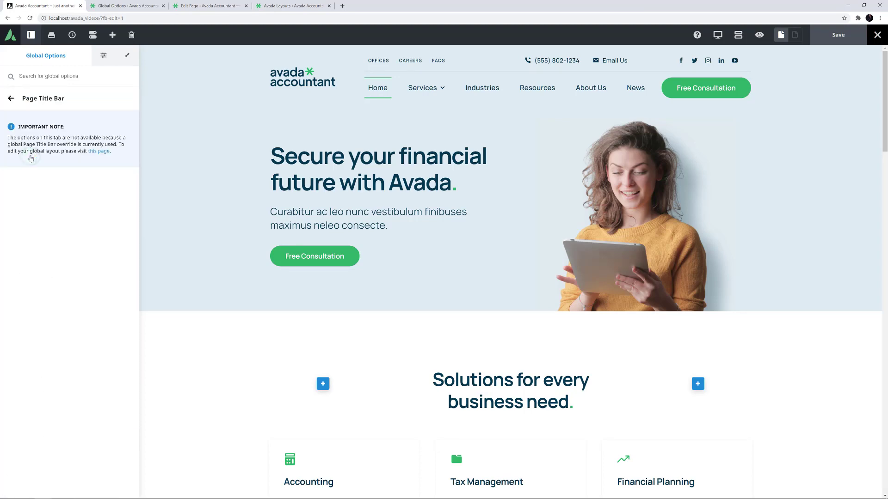
pyautogui.click(11, 98)
pyautogui.click(26, 161)
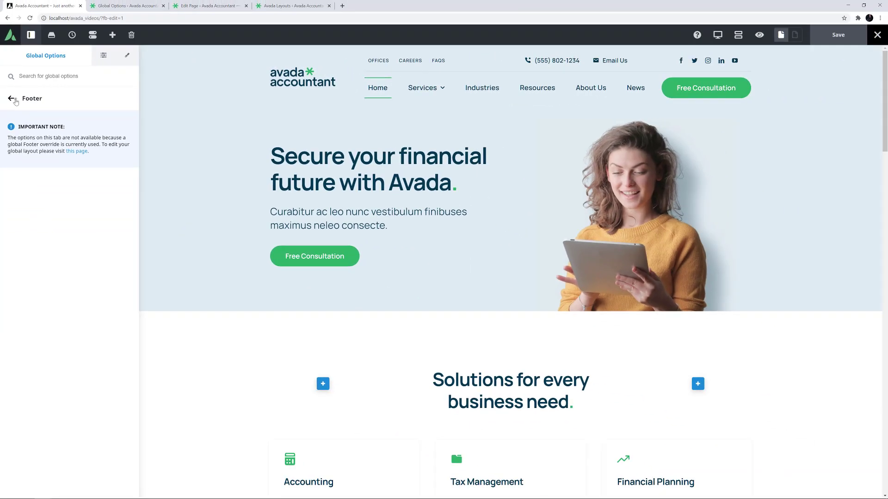
pyautogui.click(12, 98)
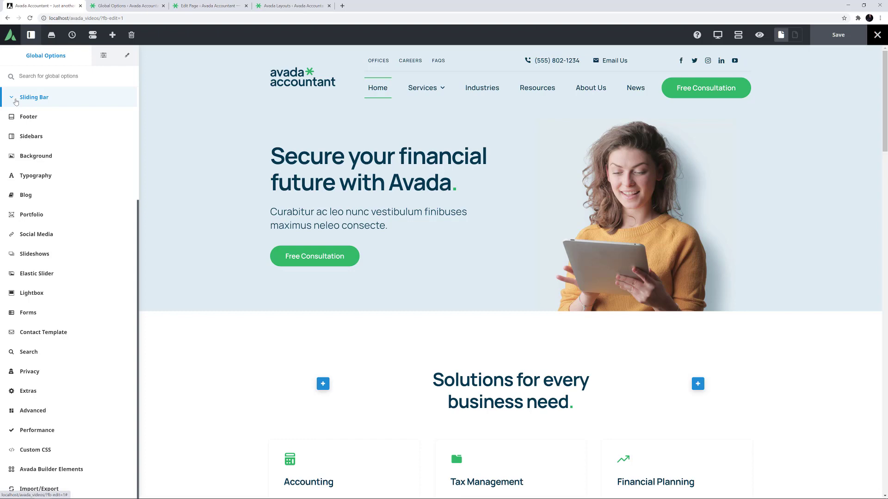
# Search the back-end Global Options for "rollover", clear the search and return to the Layout section
pyautogui.click(100, 5)
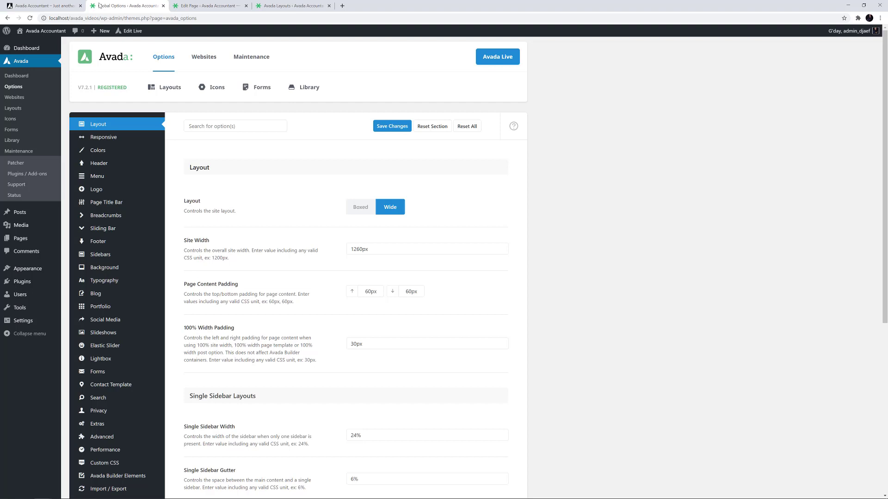
pyautogui.scroll(-3, 131, 212)
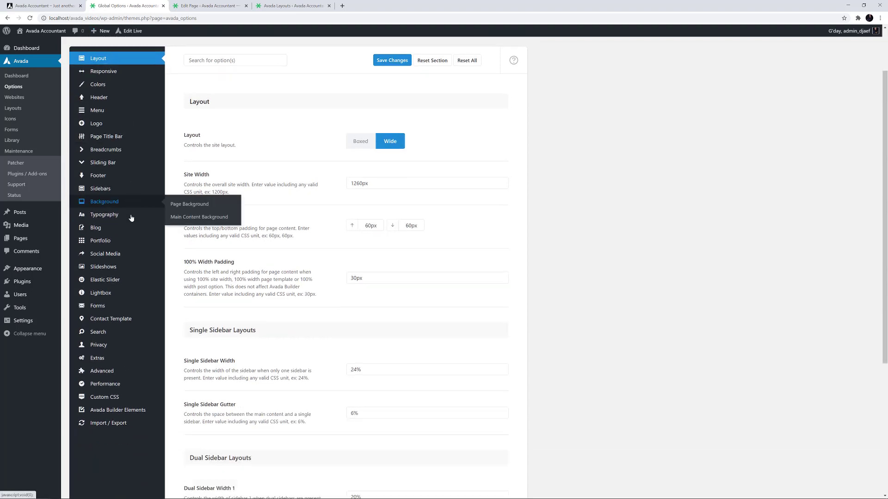
pyautogui.scroll(3, 131, 221)
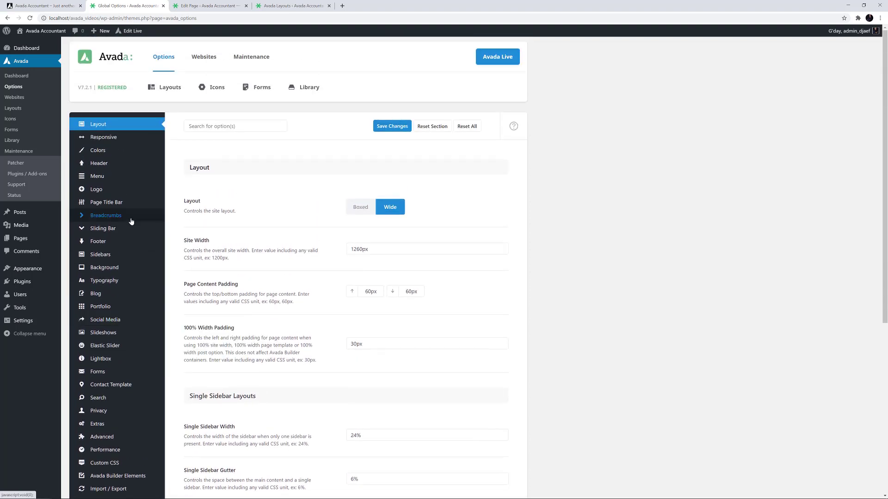
pyautogui.click(196, 125)
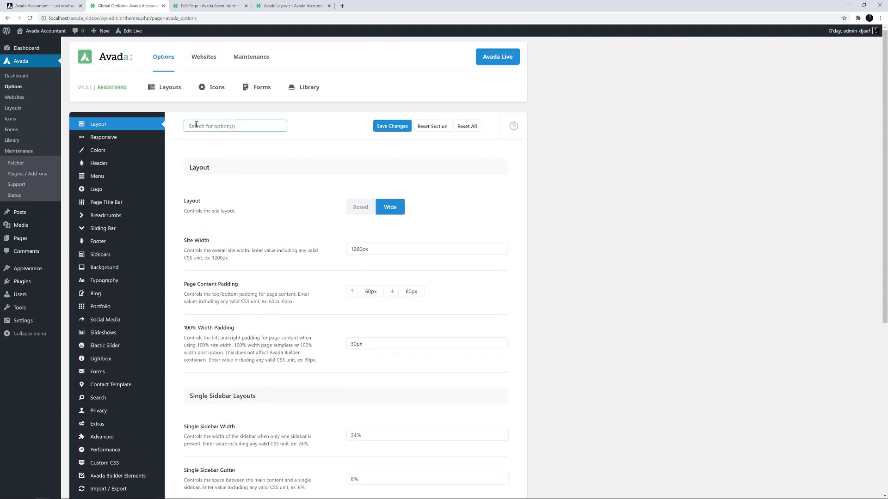
pyautogui.write('rollover')
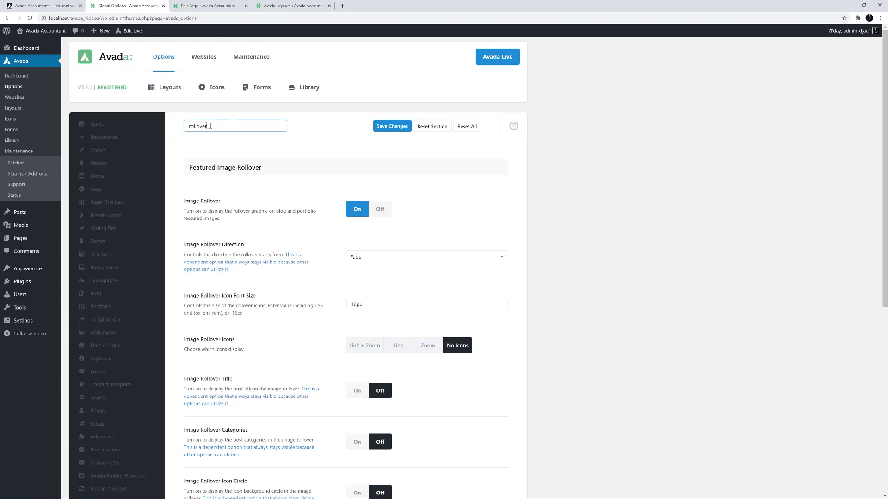
pyautogui.doubleClick(211, 126)
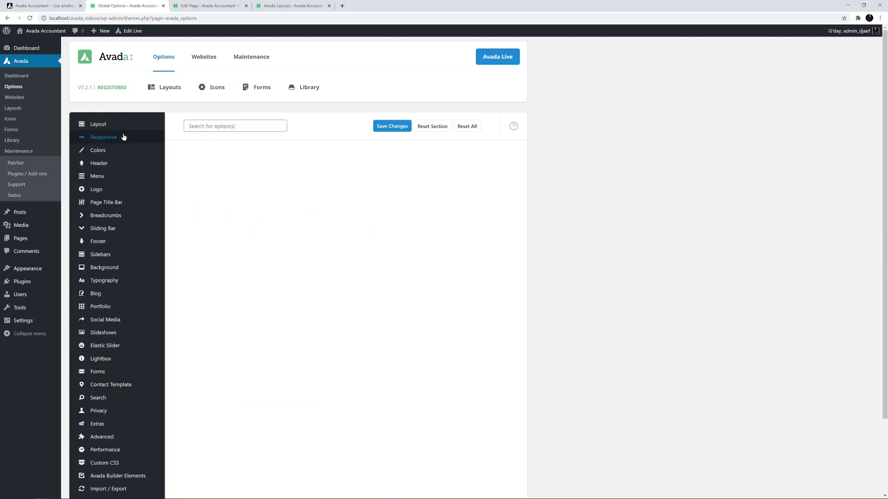
pyautogui.click(90, 126)
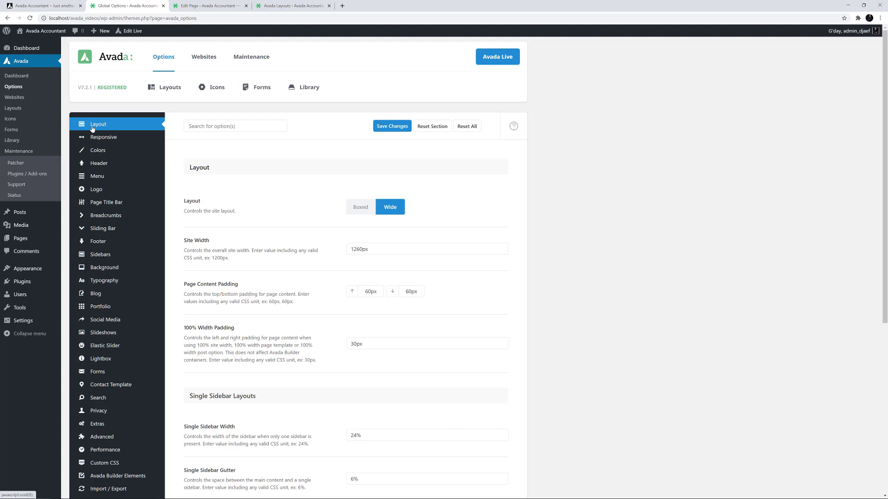
# Try Masonry as the Portfolio Archive Layout in the General Portfolio options and set it back to Grid
pyautogui.click(101, 310)
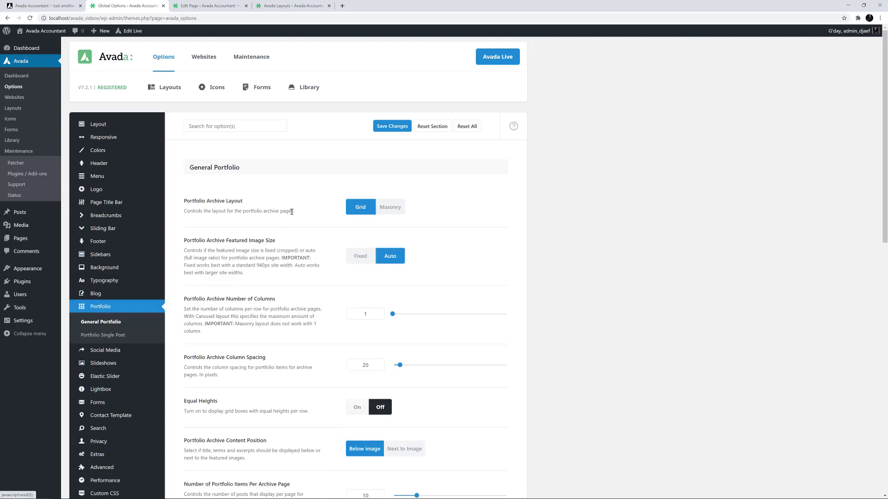
pyautogui.click(392, 207)
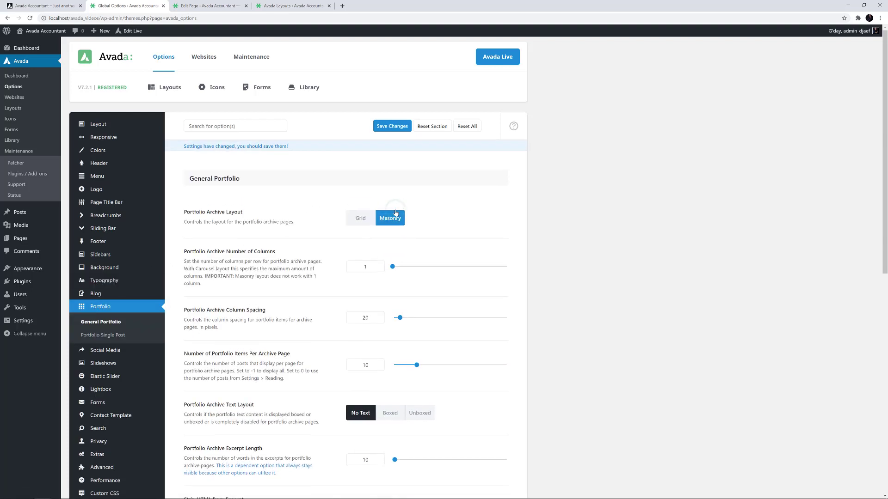
pyautogui.click(366, 221)
pyautogui.click(388, 221)
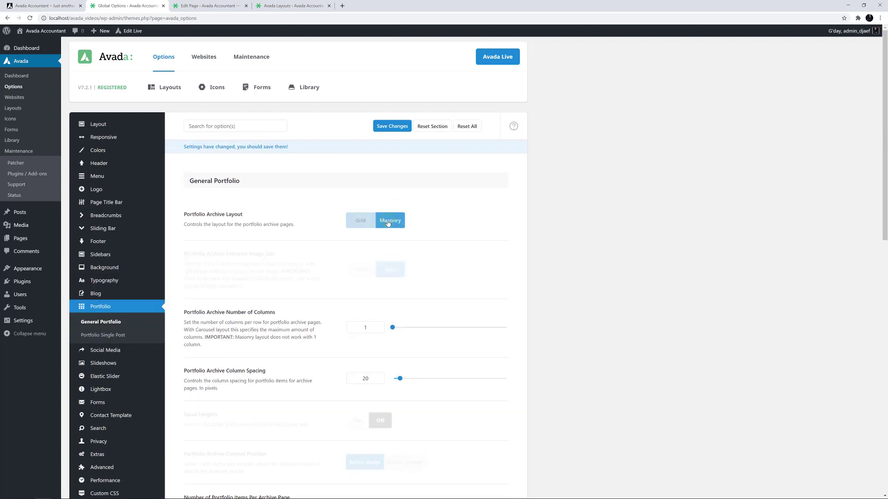
pyautogui.click(360, 221)
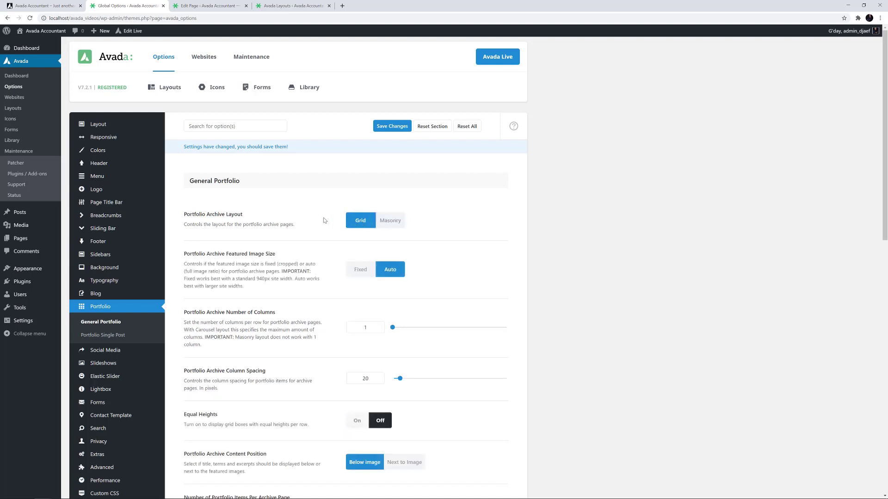
# In the back-end page editor, try the Blog element's Show Meta Info option at No and Yes, and discard the changes
pyautogui.click(187, 9)
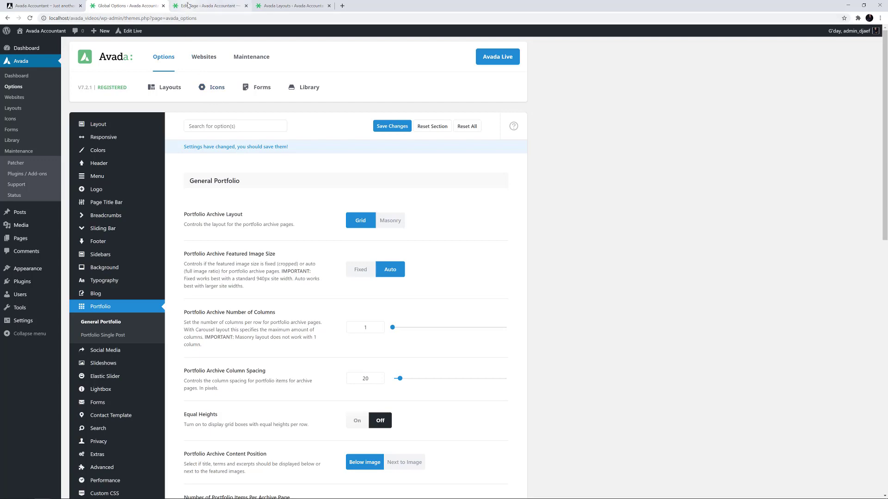
pyautogui.click(391, 79)
pyautogui.scroll(-12, 553, 168)
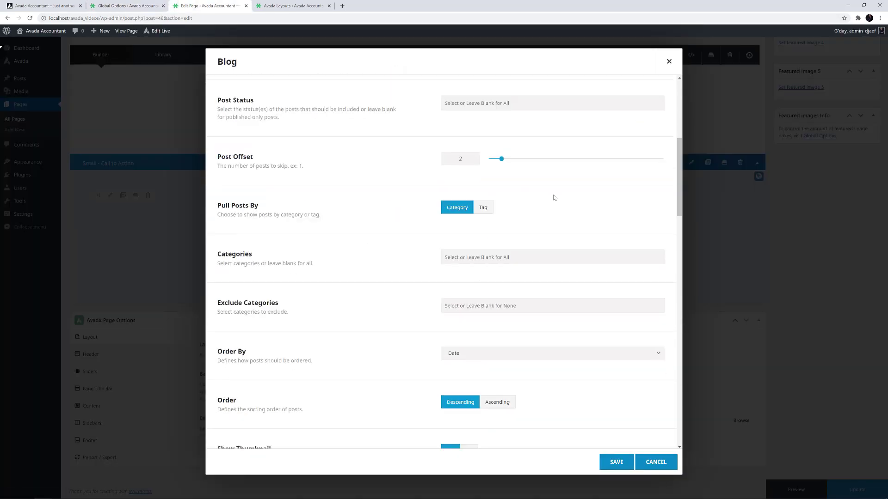
pyautogui.scroll(-5, 546, 199)
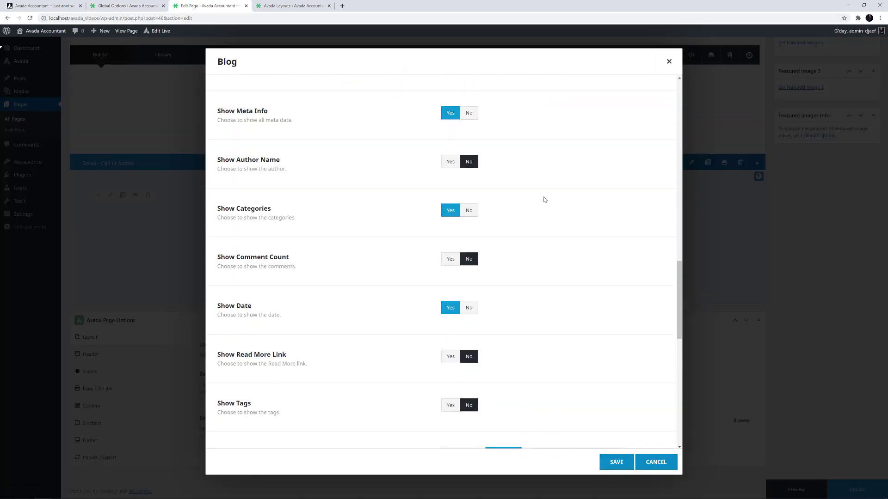
pyautogui.click(464, 116)
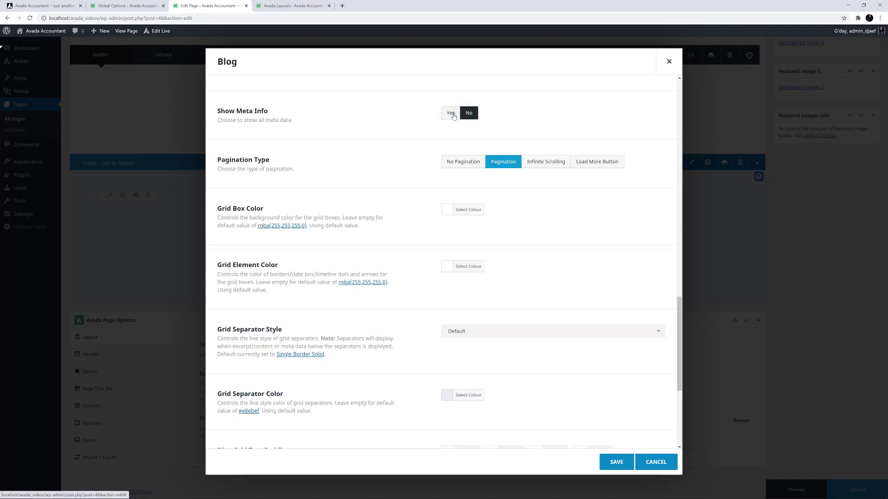
pyautogui.click(452, 115)
pyautogui.click(648, 463)
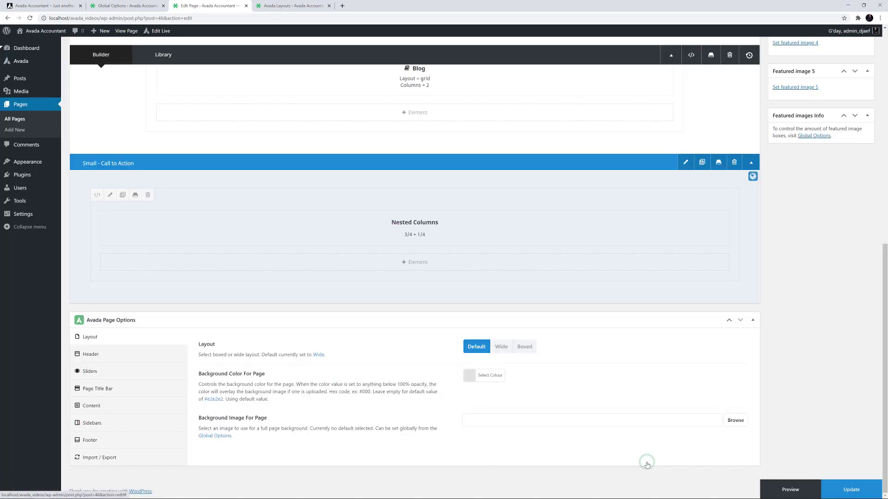
# Show the Theme Features section under the Advanced category of the back-end Global Options
pyautogui.click(130, 8)
pyautogui.moveTo(106, 468)
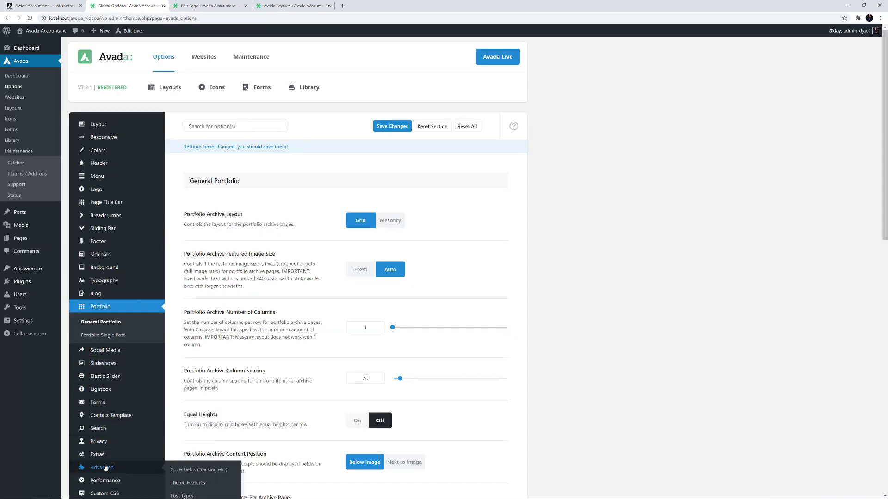
pyautogui.click(183, 483)
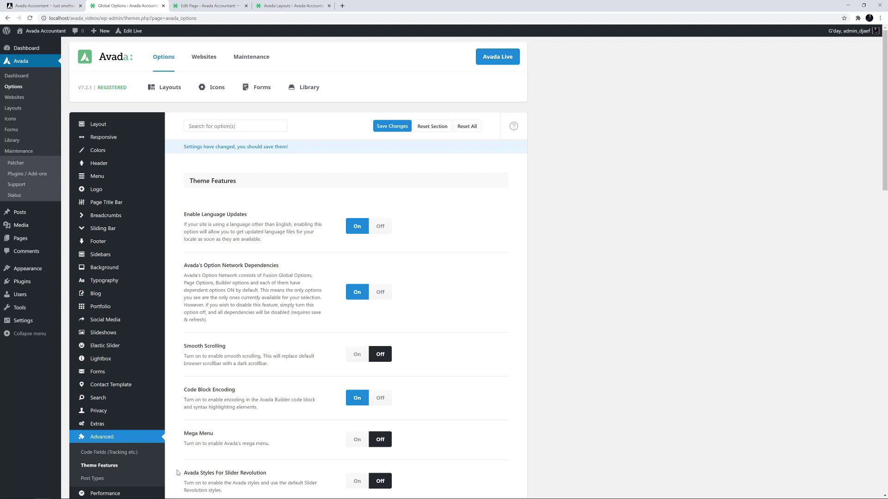
# In the live builder, compare the Layout section of the Global Options with the Content section of the Page Options
pyautogui.click(34, 5)
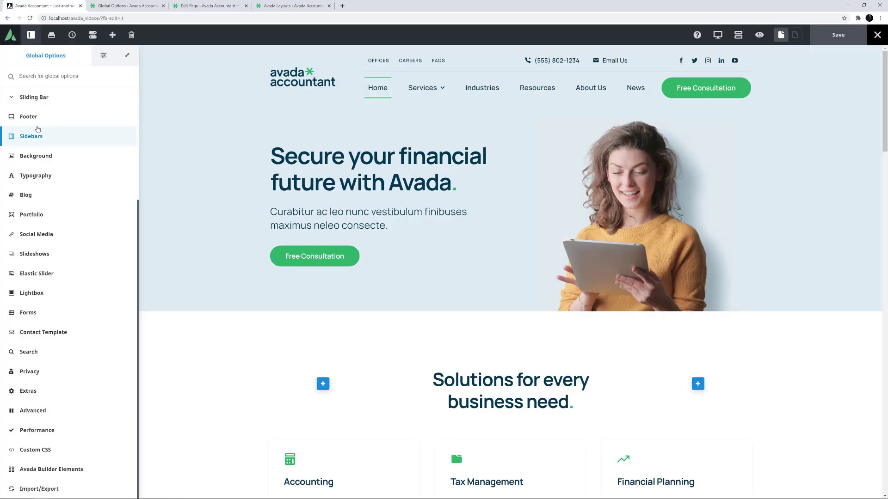
pyautogui.scroll(4, 35, 124)
pyautogui.click(37, 97)
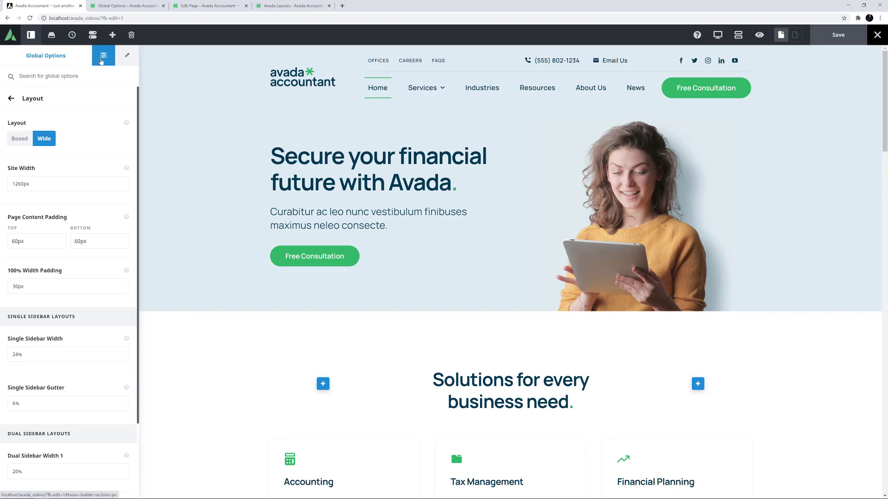
pyautogui.click(101, 59)
pyautogui.click(37, 194)
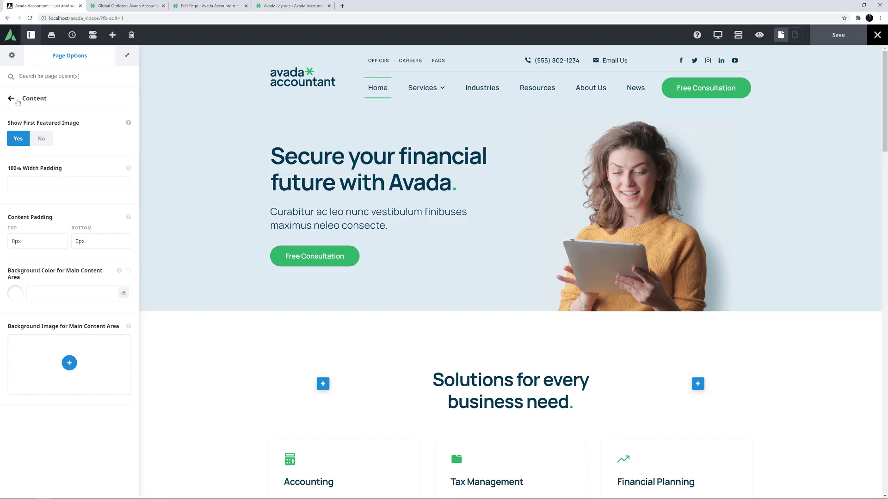
# Show the Button section under Avada Builder Elements in the Global Options and return to the list of elements
pyautogui.click(12, 99)
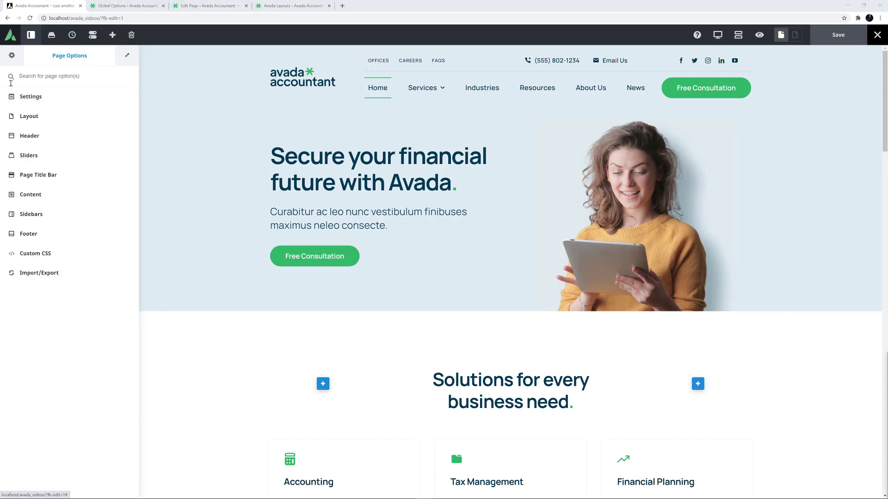
pyautogui.click(11, 55)
pyautogui.scroll(-1, 16, 101)
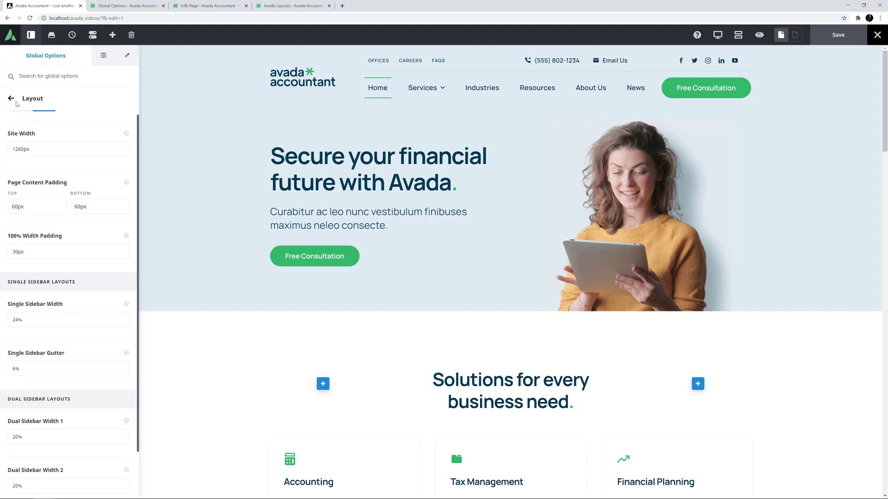
pyautogui.click(11, 99)
pyautogui.scroll(-4, 14, 231)
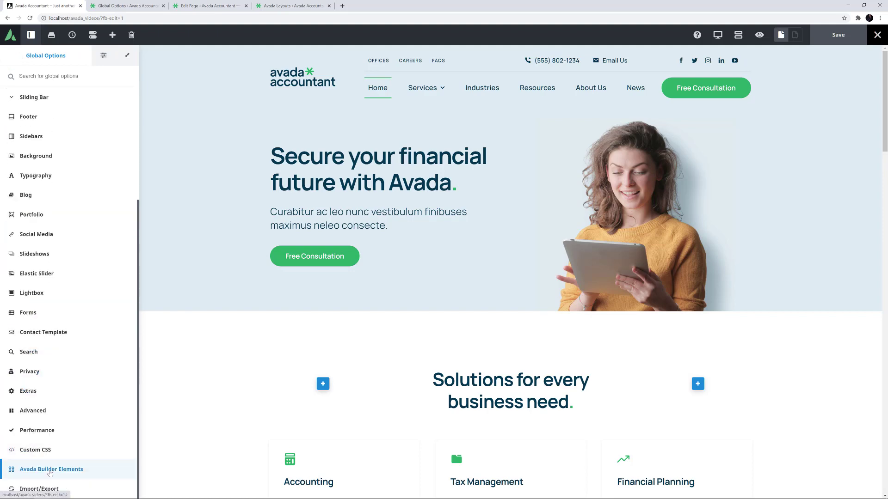
pyautogui.click(50, 471)
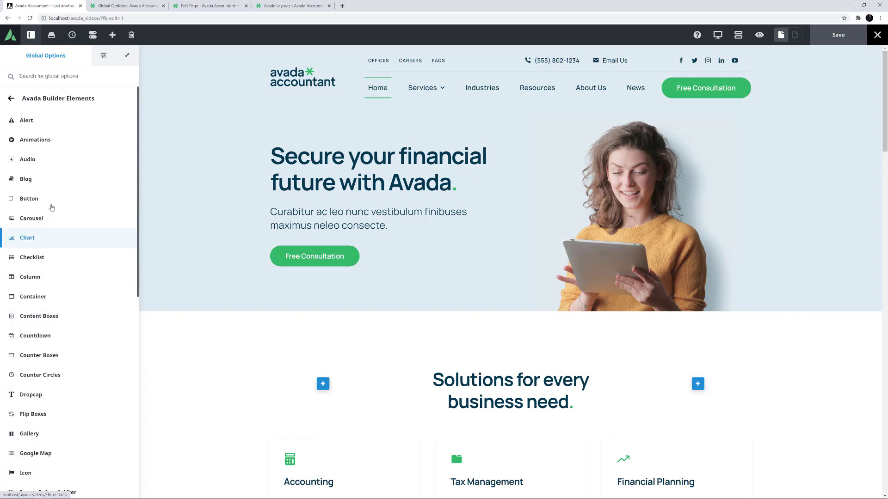
pyautogui.click(43, 197)
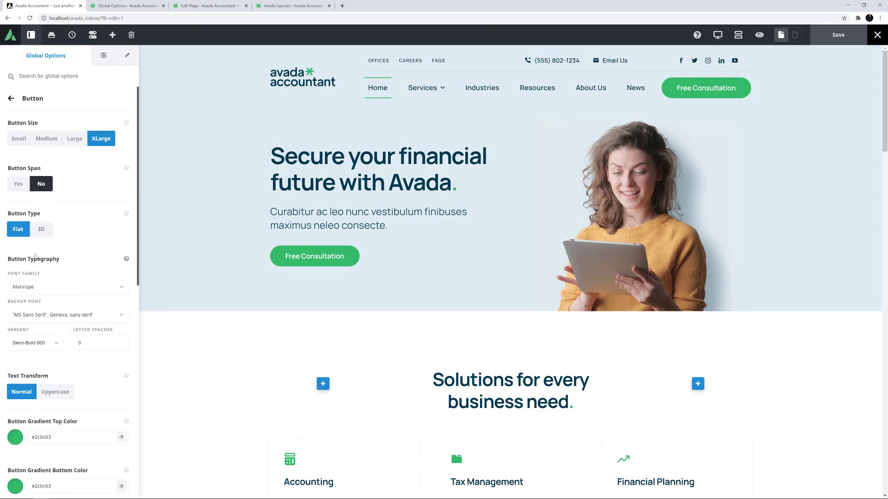
pyautogui.click(12, 99)
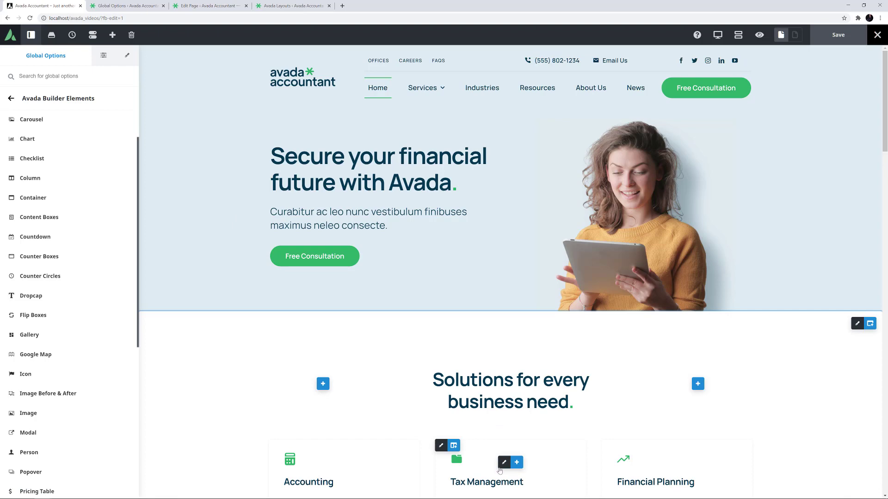
# Inspect the Element Options of the Tax Management icon, its column and the "Solutions for every business need." title, and preview the page
pyautogui.click(504, 464)
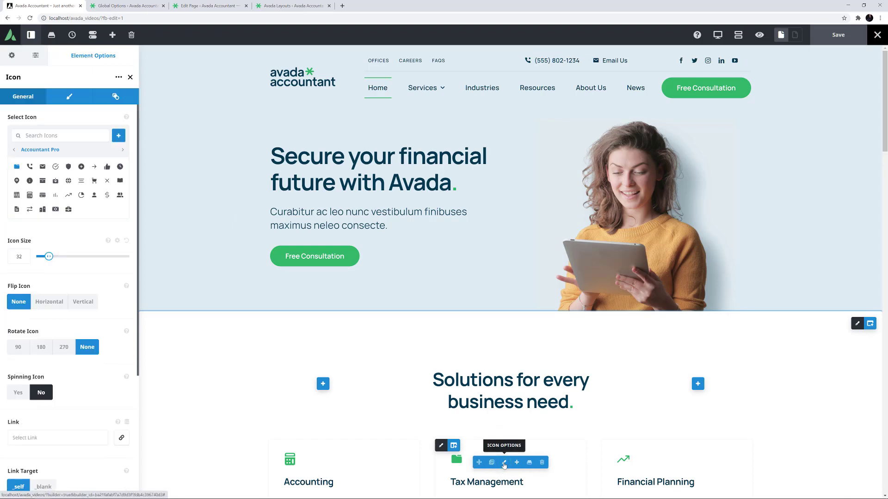
pyautogui.click(441, 446)
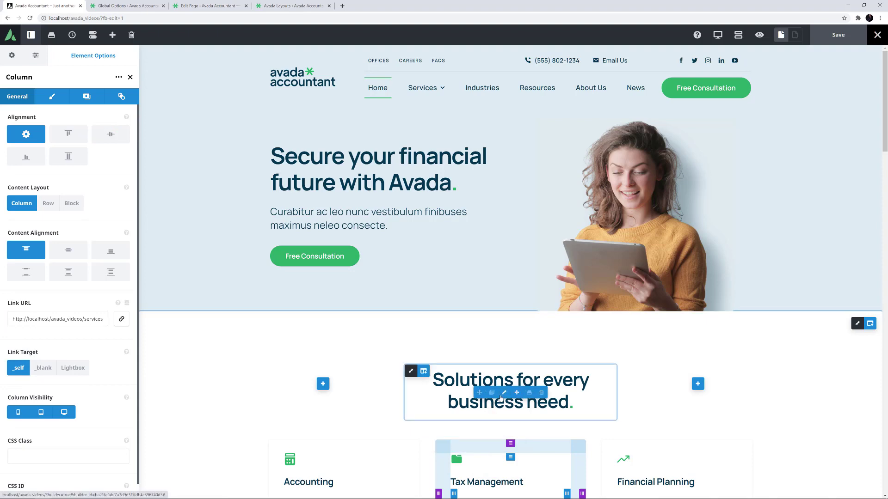
pyautogui.click(503, 395)
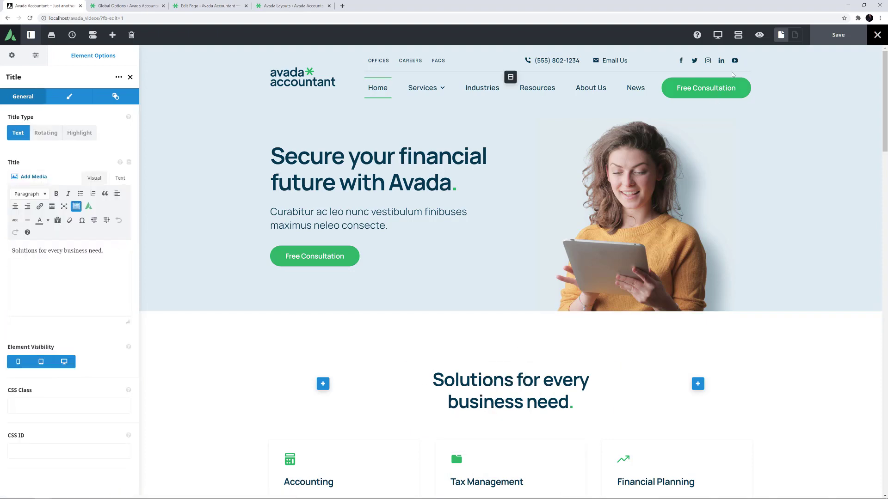
pyautogui.click(758, 36)
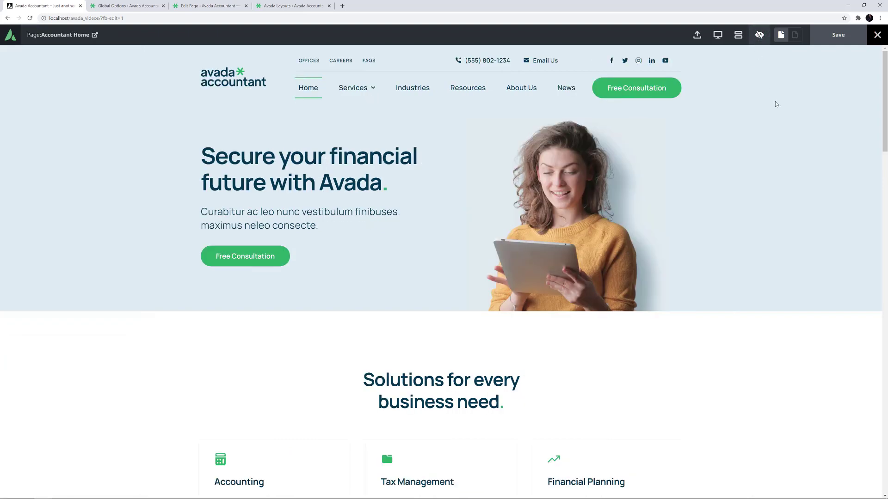